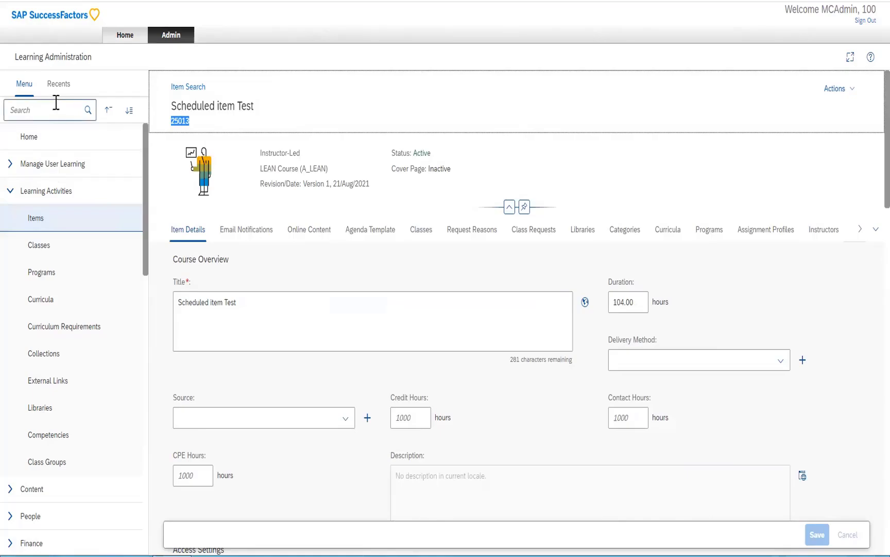
Open the recently viewed item Item_TEST_Survey, show its classes, and start sending an email notification for it
{"action": "left_click", "coordinate": [54, 87]}
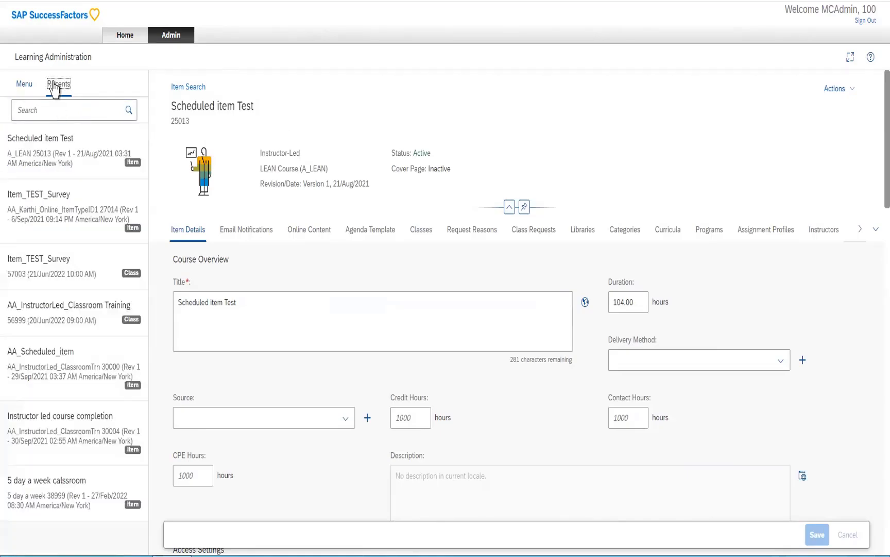
{"action": "left_click", "coordinate": [59, 206]}
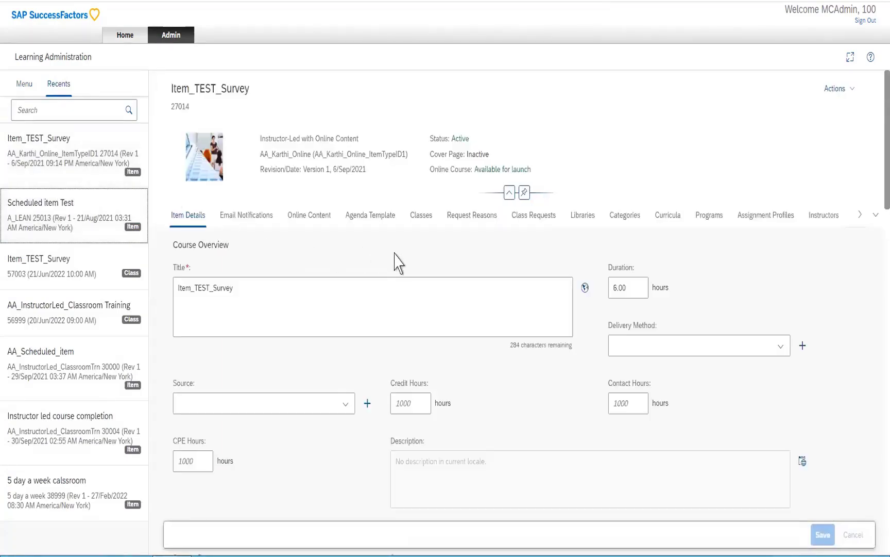
{"action": "left_click", "coordinate": [422, 216]}
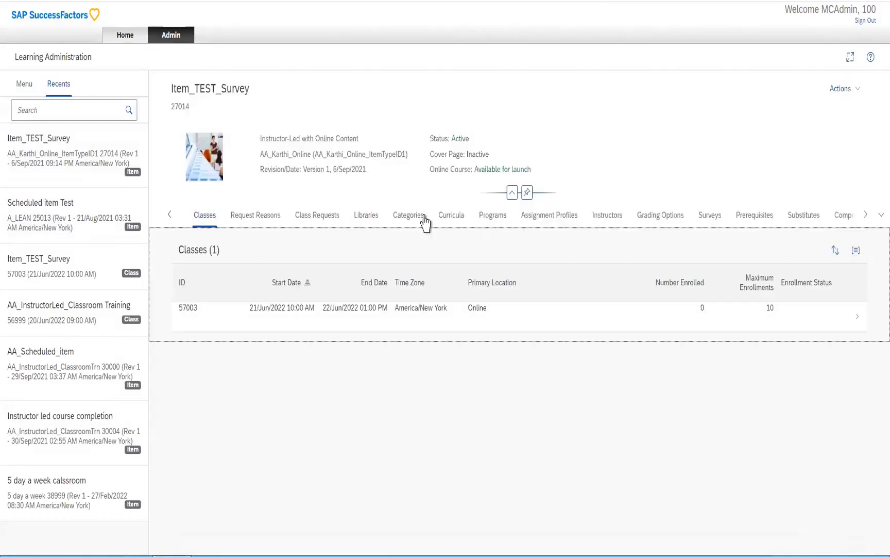
{"action": "left_click", "coordinate": [839, 92]}
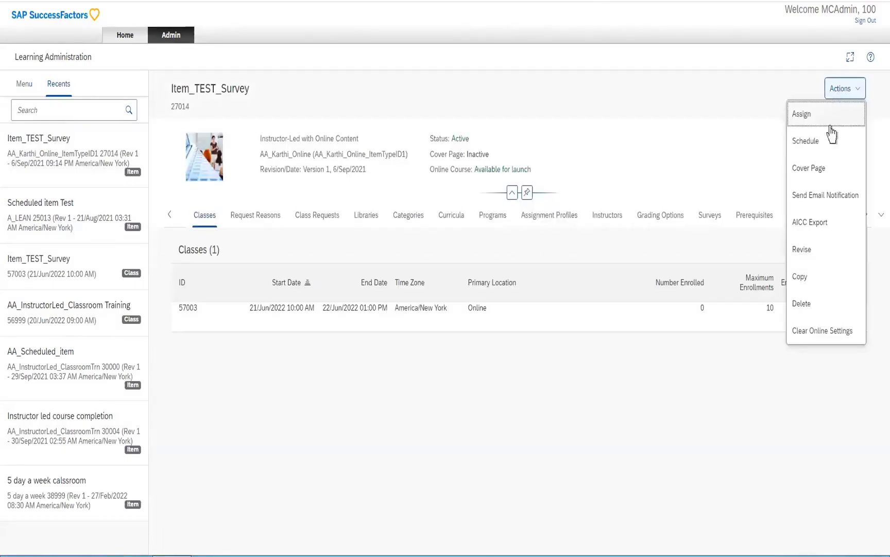
{"action": "left_click", "coordinate": [820, 201]}
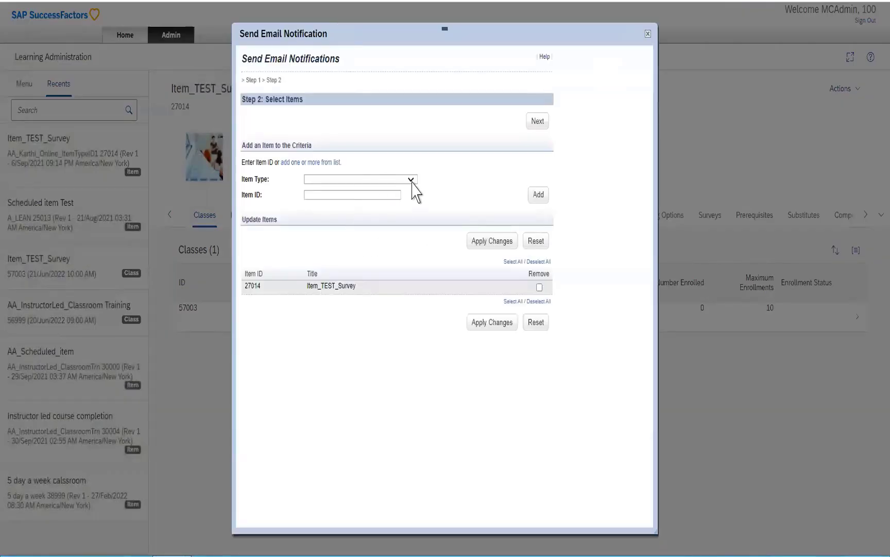
Add the A_LEAN item with ID 25013 to the notification criteria, apply the changes, and proceed to refining the population
{"action": "left_click", "coordinate": [411, 180]}
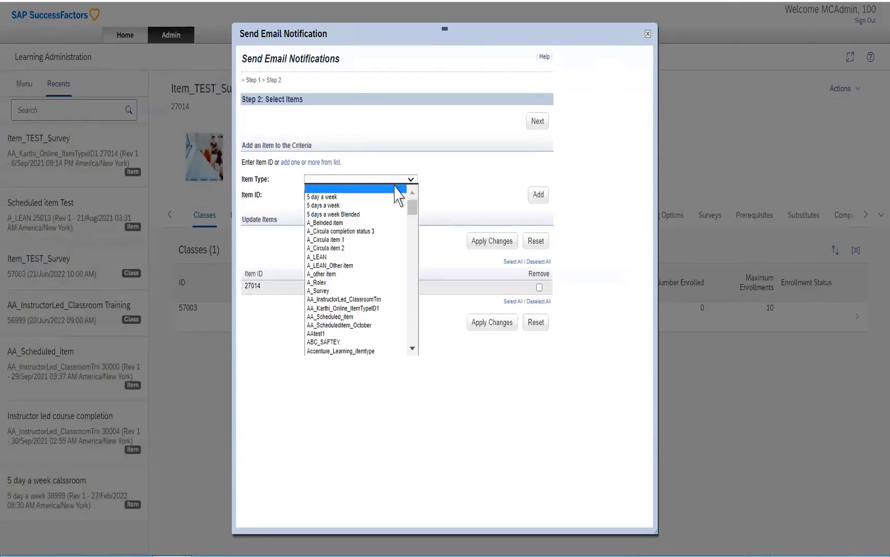
{"action": "left_click", "coordinate": [323, 259]}
{"action": "left_click", "coordinate": [326, 196]}
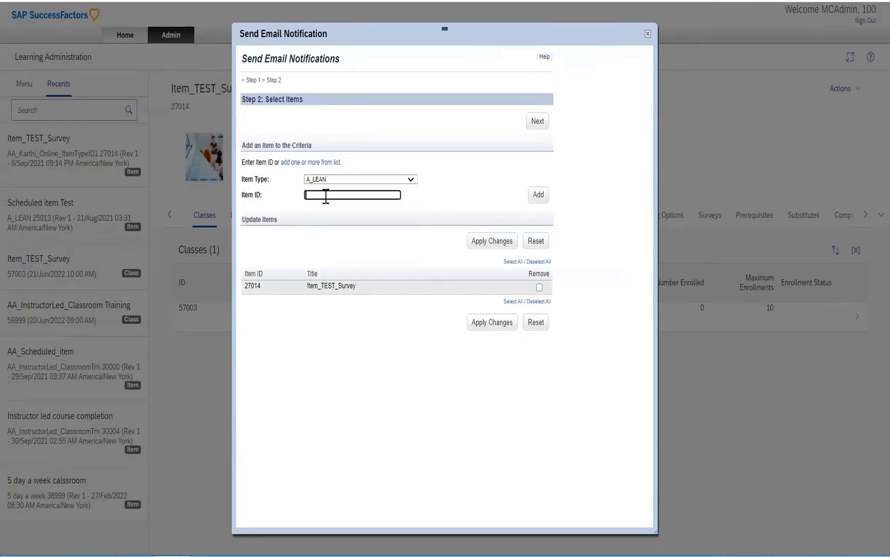
{"action": "type", "text": "25013"}
{"action": "left_click", "coordinate": [542, 198]}
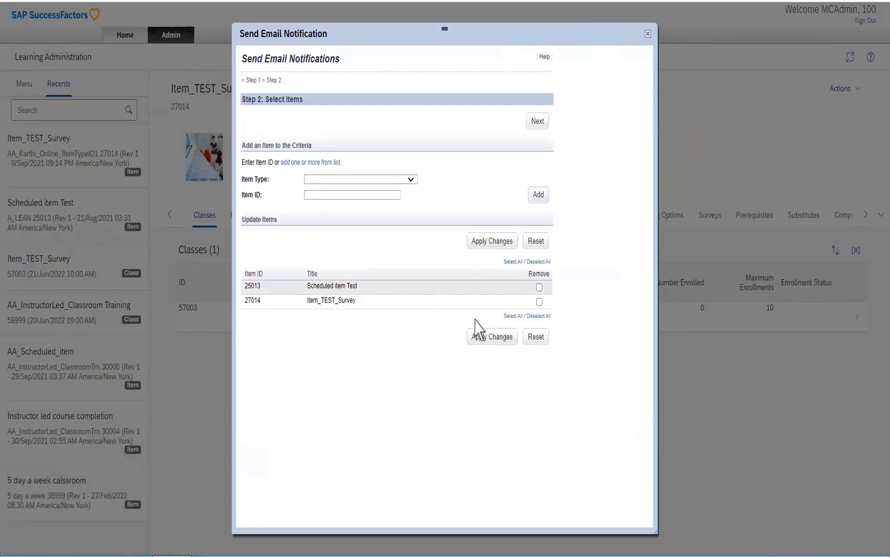
{"action": "left_click", "coordinate": [481, 337]}
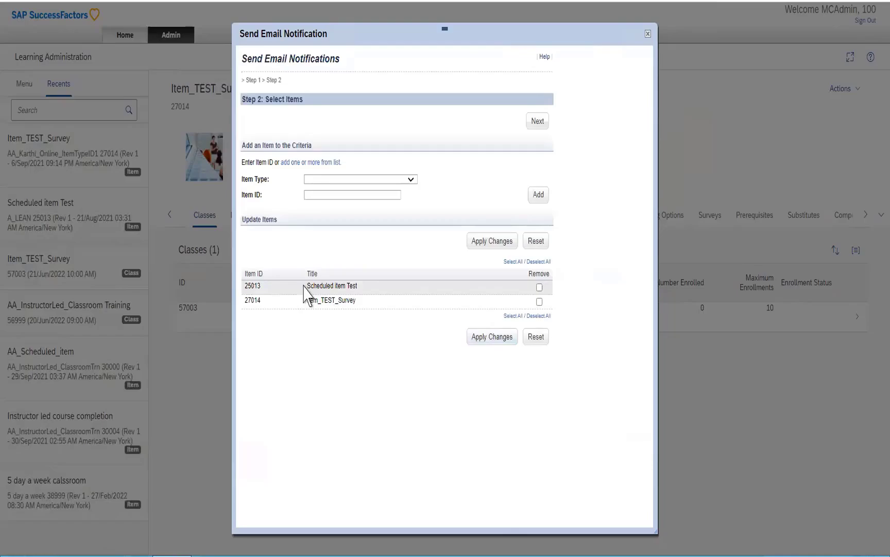
{"action": "left_click_drag", "start_coordinate": [305, 286], "coordinate": [362, 294]}
{"action": "left_click_drag", "start_coordinate": [262, 286], "coordinate": [246, 286]}
{"action": "left_click", "coordinate": [539, 122]}
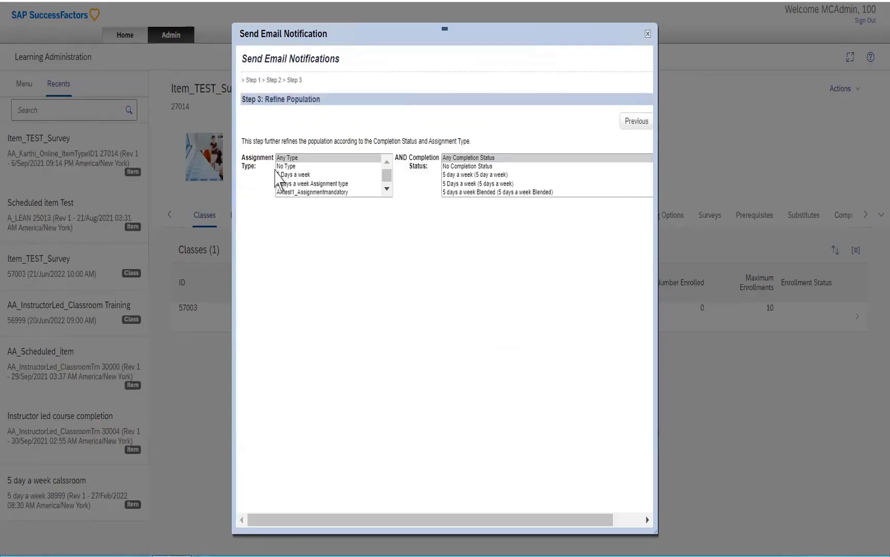
Review the assignment types, refine the population to completion status AA_Karthi_Online2_Completed, and proceed to adding users
{"action": "left_click_drag", "start_coordinate": [258, 141], "coordinate": [473, 150]}
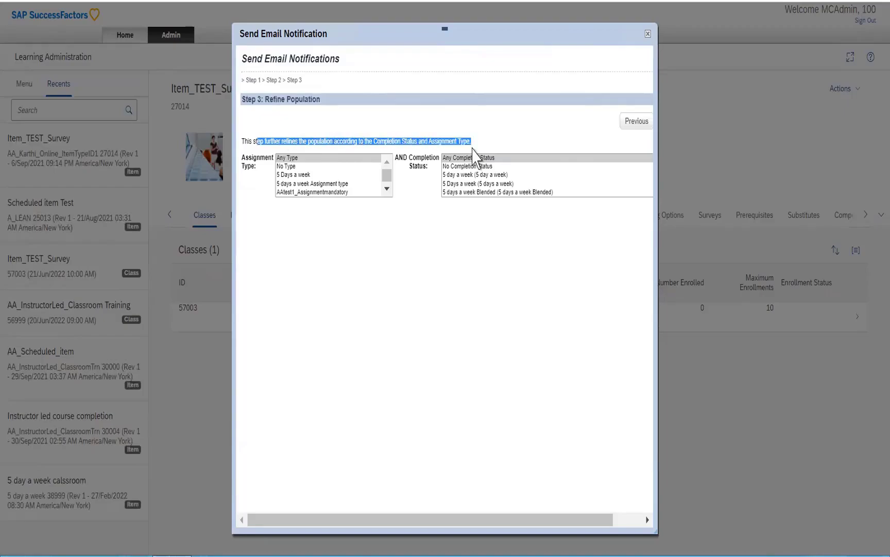
{"action": "left_click", "coordinate": [390, 307]}
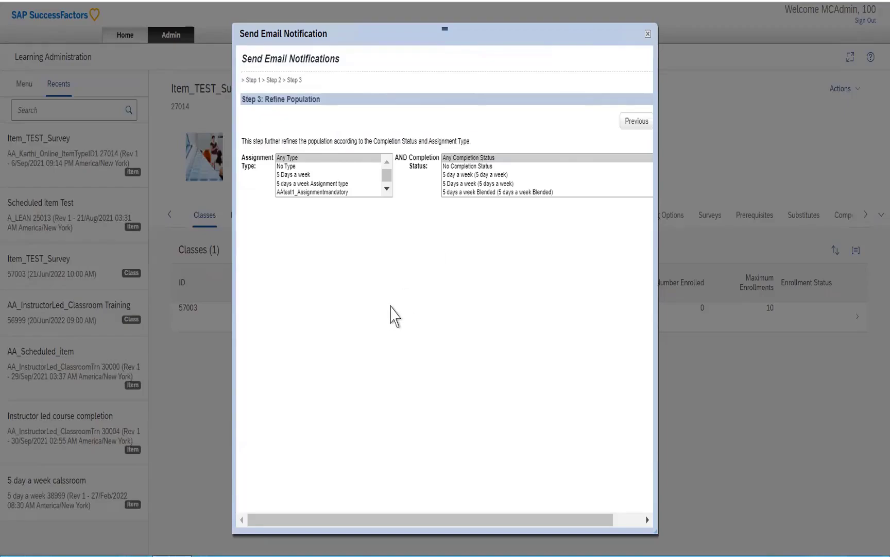
{"action": "left_click", "coordinate": [386, 189]}
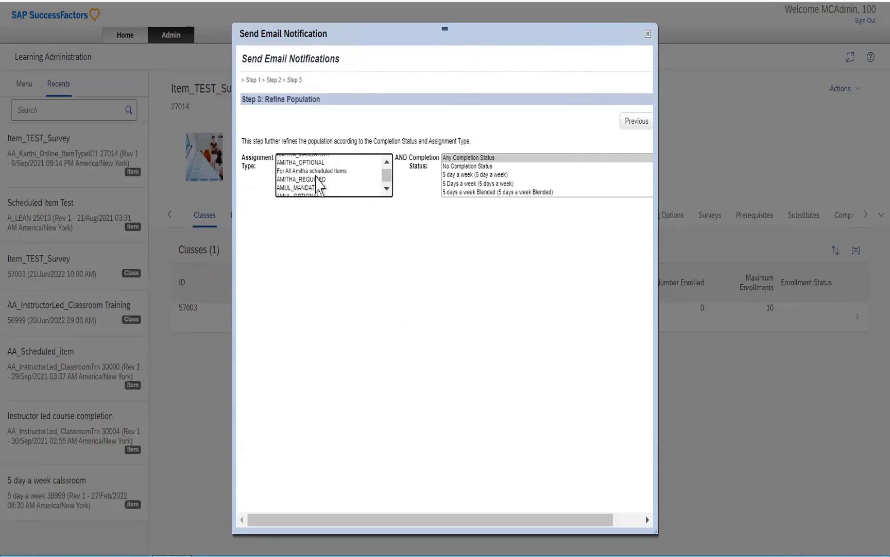
{"action": "scroll", "coordinate": [387, 170], "scroll_direction": "up", "scroll_amount": 5}
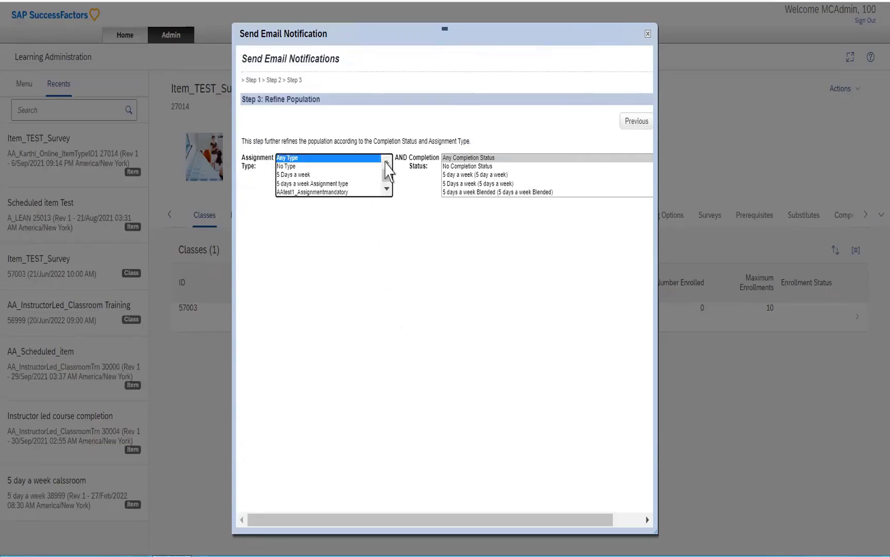
{"action": "left_click", "coordinate": [387, 188]}
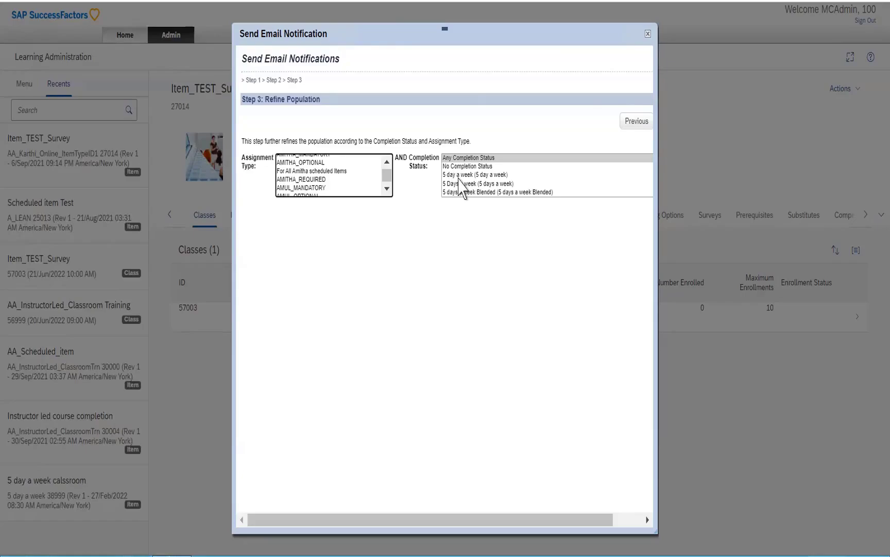
{"action": "scroll", "coordinate": [459, 177], "scroll_direction": "down", "scroll_amount": 5}
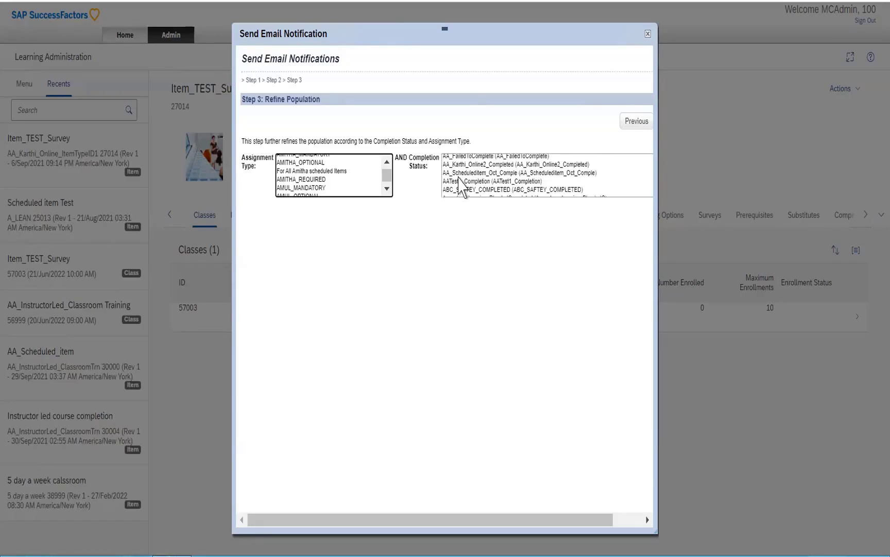
{"action": "scroll", "coordinate": [460, 181], "scroll_direction": "down", "scroll_amount": 3}
{"action": "scroll", "coordinate": [461, 181], "scroll_direction": "up", "scroll_amount": 2}
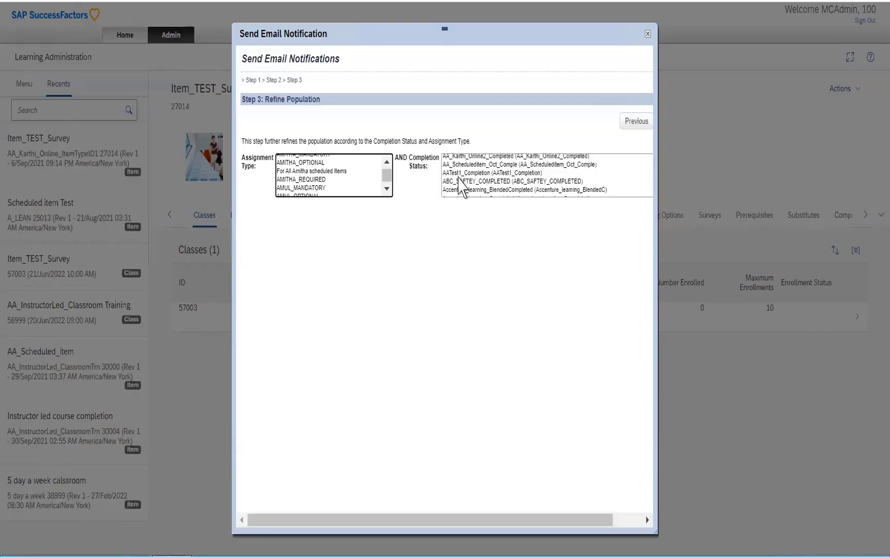
{"action": "left_click", "coordinate": [465, 159]}
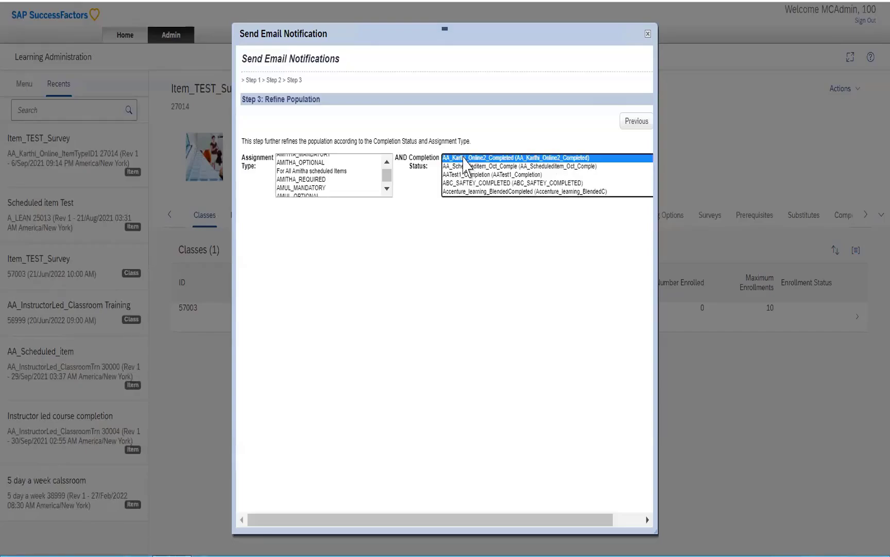
{"action": "scroll", "coordinate": [588, 332], "scroll_direction": "right", "scroll_amount": 2}
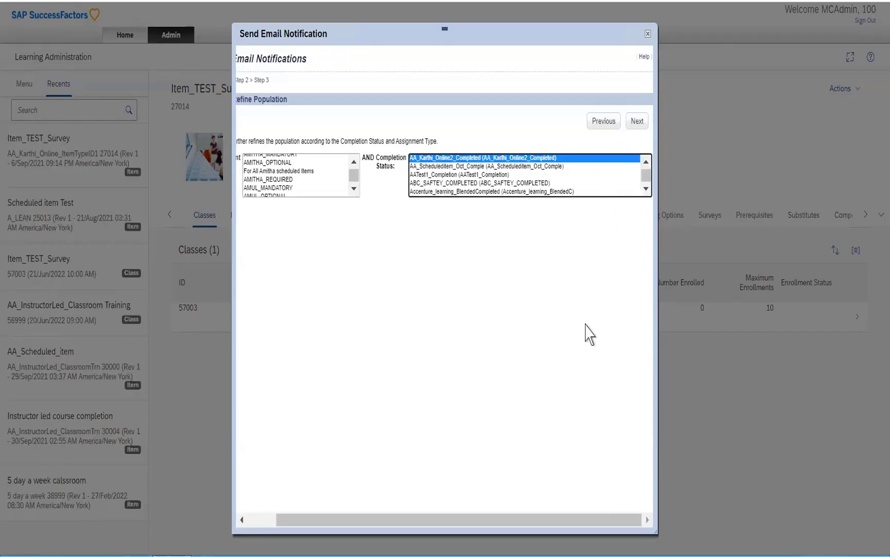
{"action": "left_click", "coordinate": [638, 121]}
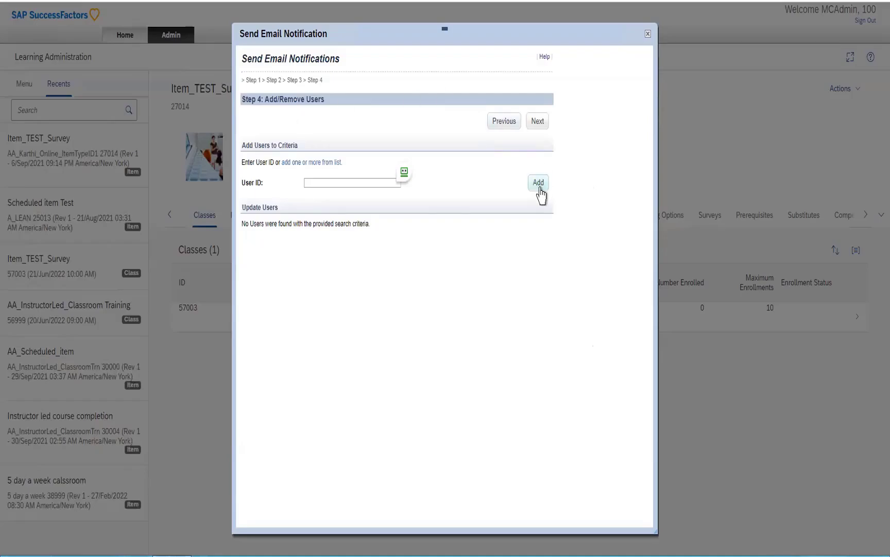
Search the user list without a keyword, add all users on the first results page, and proceed to building the email
{"action": "left_click", "coordinate": [346, 184]}
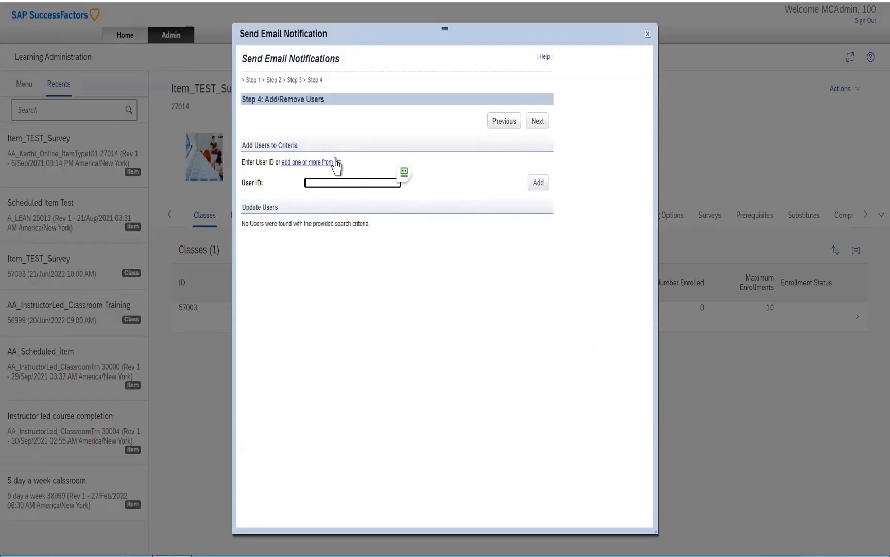
{"action": "left_click", "coordinate": [335, 163]}
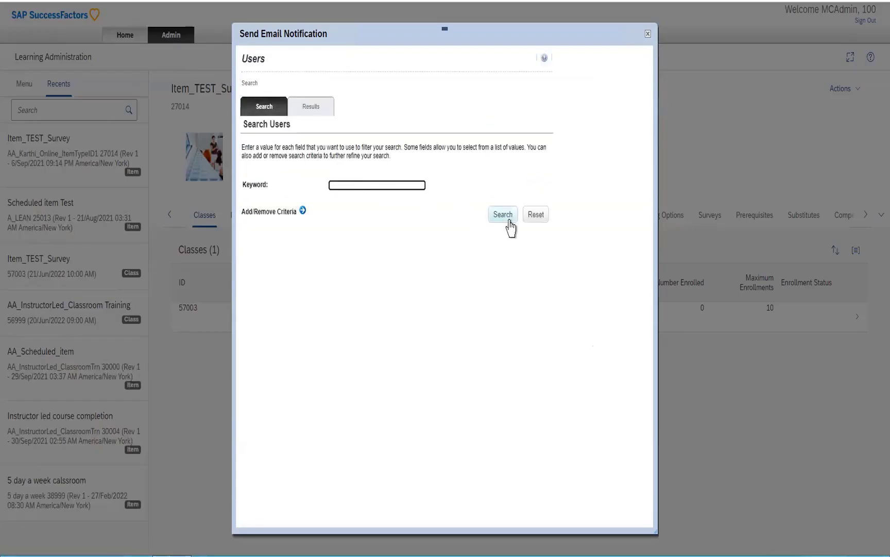
{"action": "left_click", "coordinate": [509, 223]}
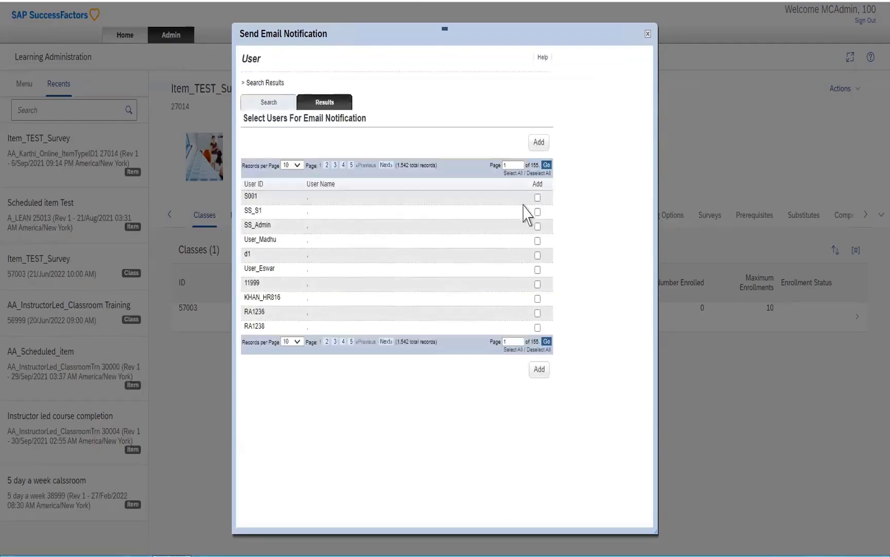
{"action": "left_click", "coordinate": [513, 173]}
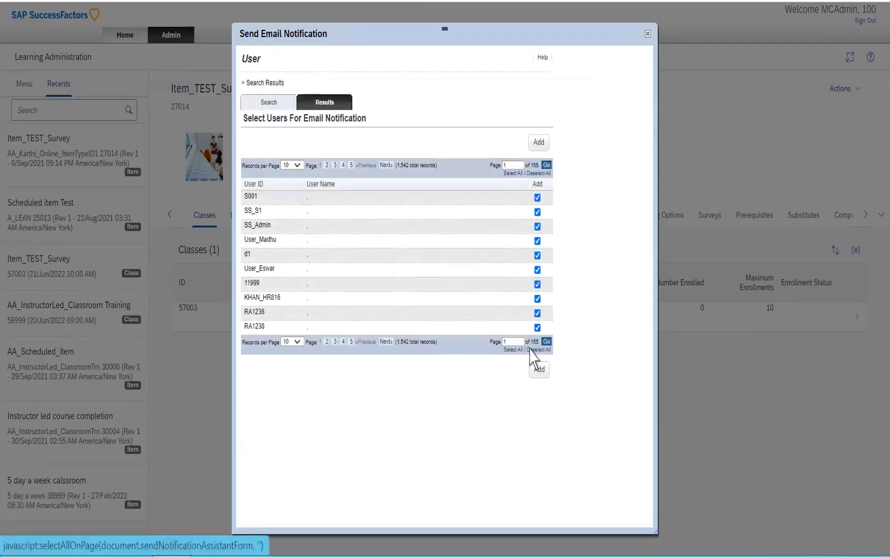
{"action": "left_click", "coordinate": [537, 370]}
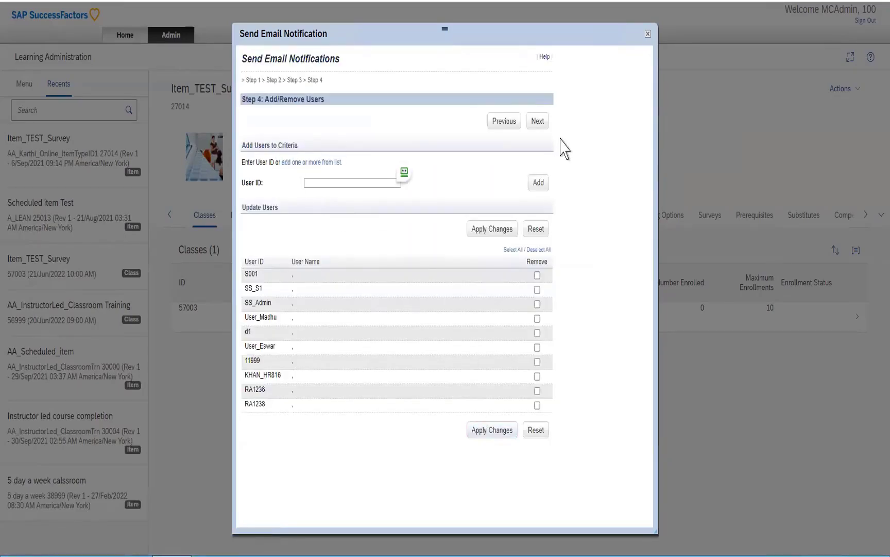
{"action": "left_click", "coordinate": [538, 124]}
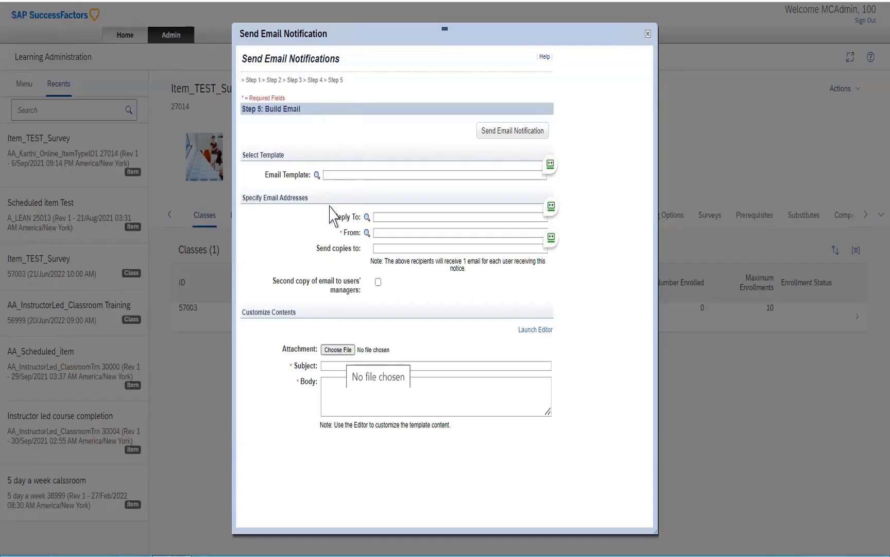
Look up the email notification templates and choose AlternateSubordinateNotification as the email template
{"action": "left_click", "coordinate": [318, 175]}
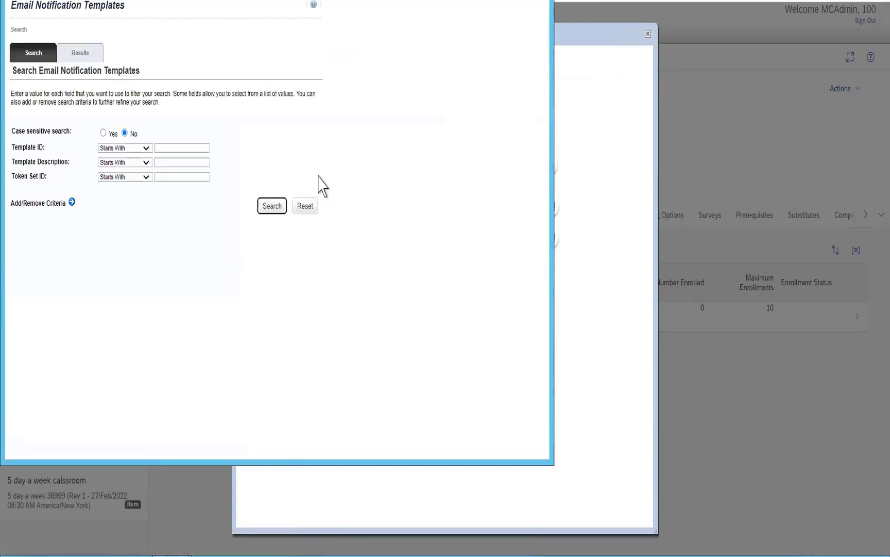
{"action": "left_click", "coordinate": [271, 206]}
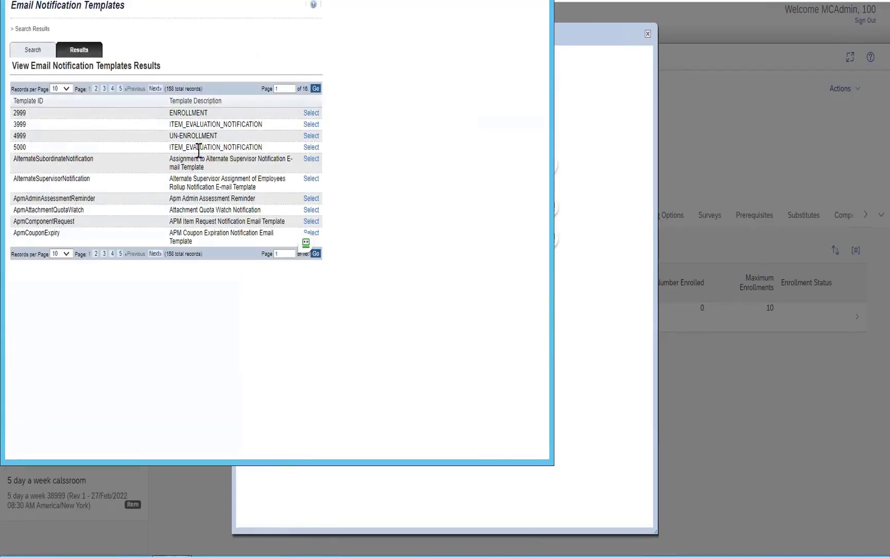
{"action": "left_click", "coordinate": [311, 158]}
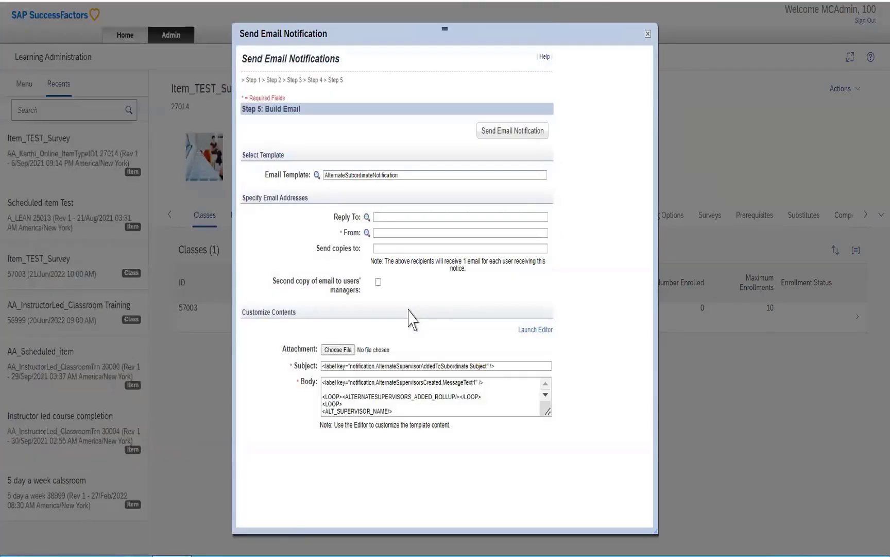
Look up the unlocked administrators and use the LMS administrator's contact email as the From address
{"action": "left_click", "coordinate": [379, 217]}
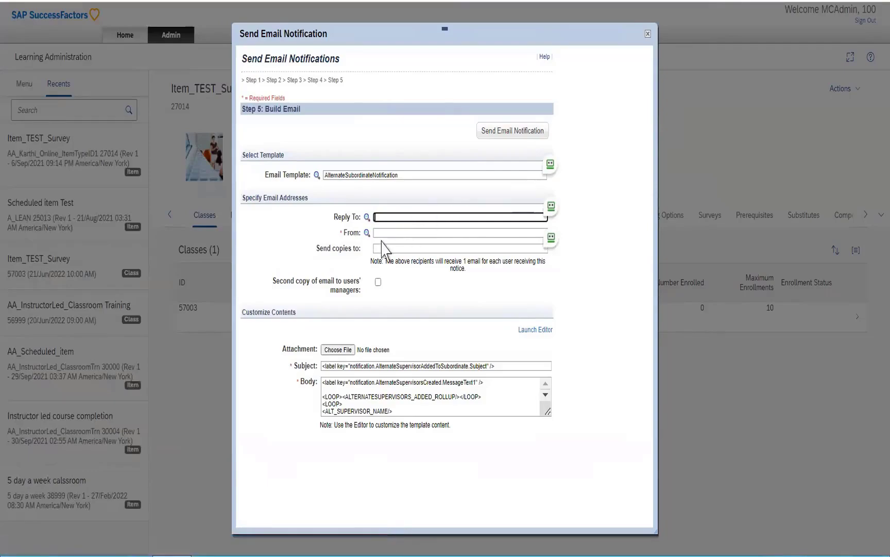
{"action": "left_click", "coordinate": [367, 233]}
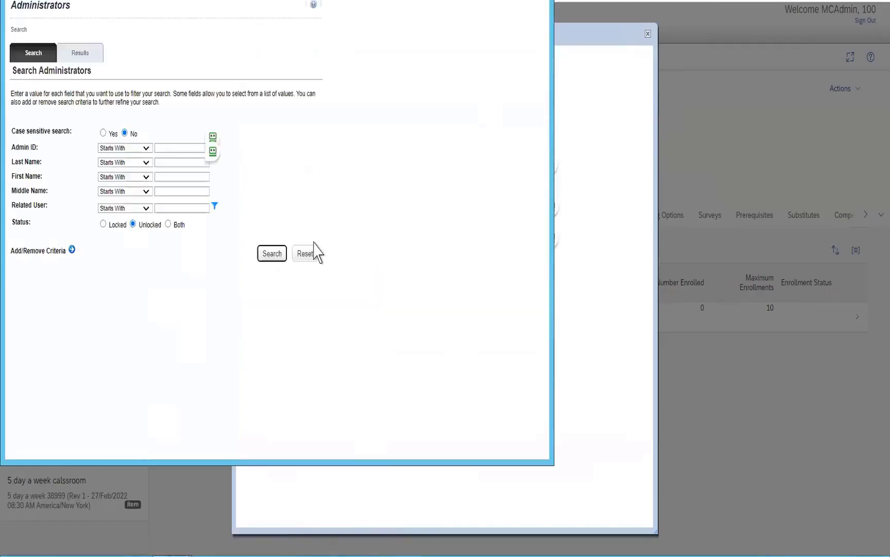
{"action": "left_click", "coordinate": [263, 255]}
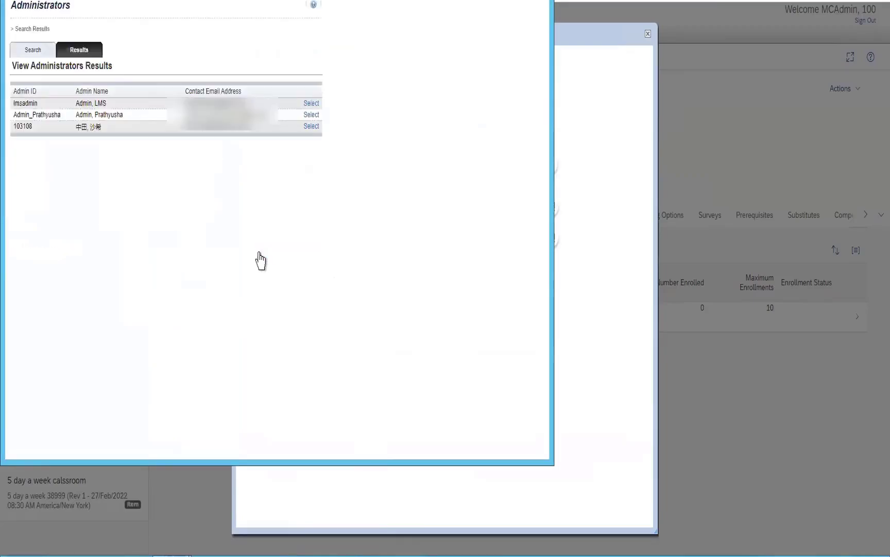
{"action": "left_click", "coordinate": [311, 103]}
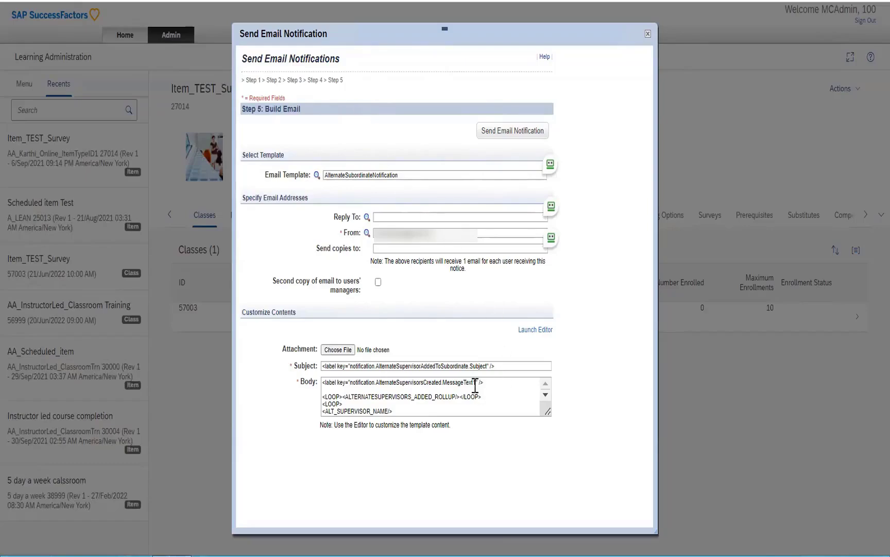
Check the email's subject text and browse the Desktop folder for a file to attach
{"action": "left_click", "coordinate": [424, 366]}
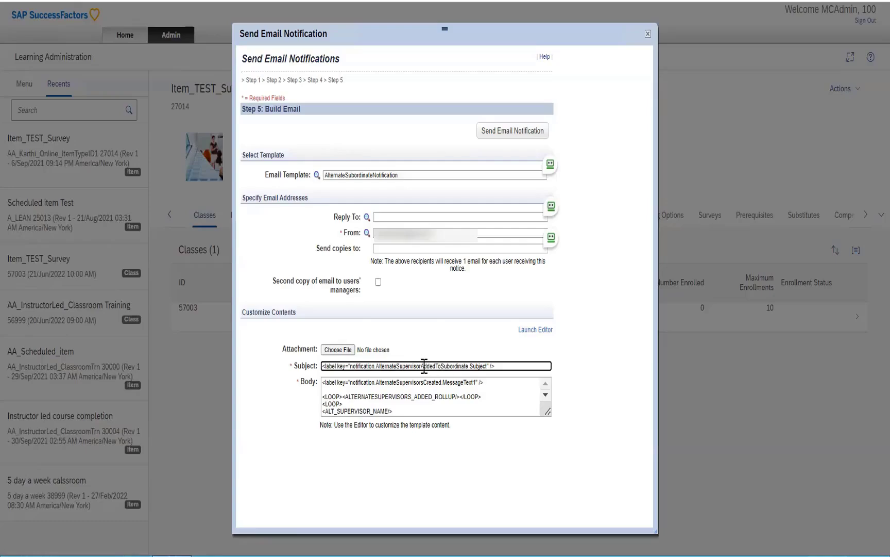
{"action": "left_click_drag", "start_coordinate": [424, 366], "coordinate": [491, 367]}
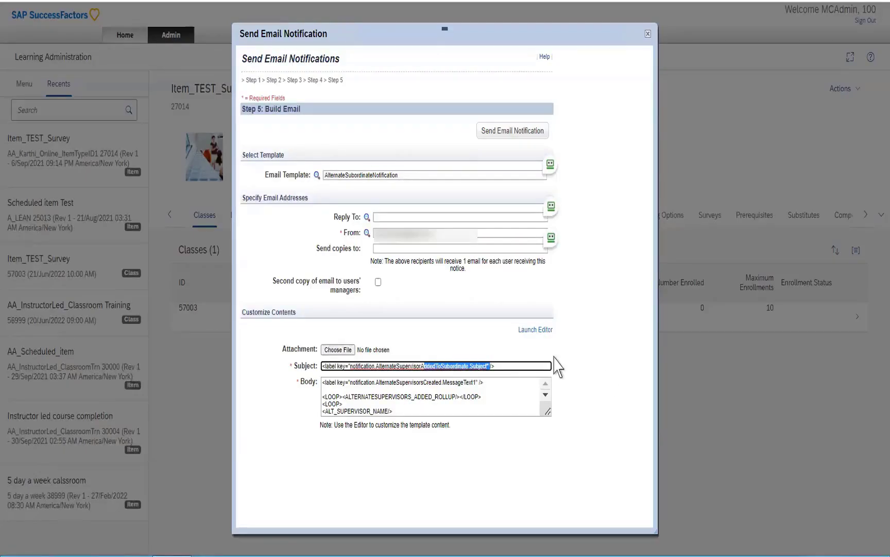
{"action": "left_click", "coordinate": [343, 352]}
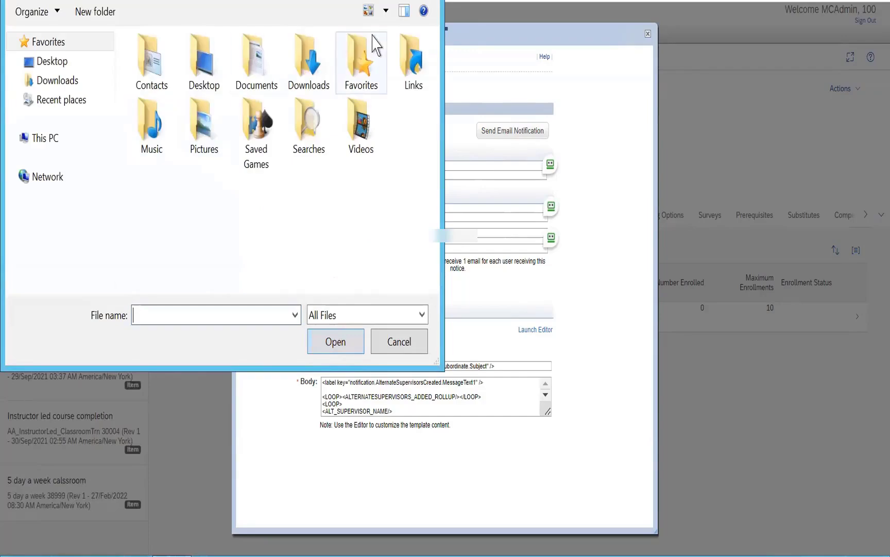
{"action": "left_click", "coordinate": [51, 61]}
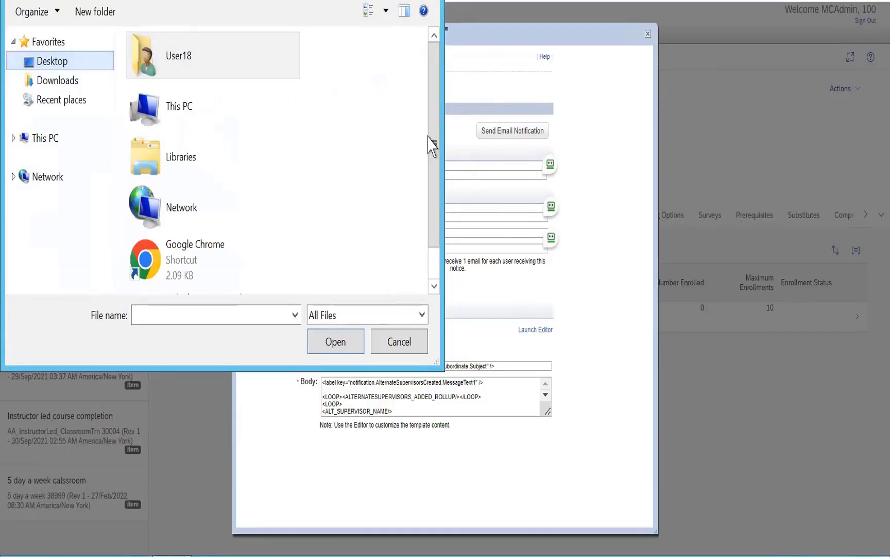
{"action": "scroll", "coordinate": [435, 207], "scroll_direction": "down", "scroll_amount": 1}
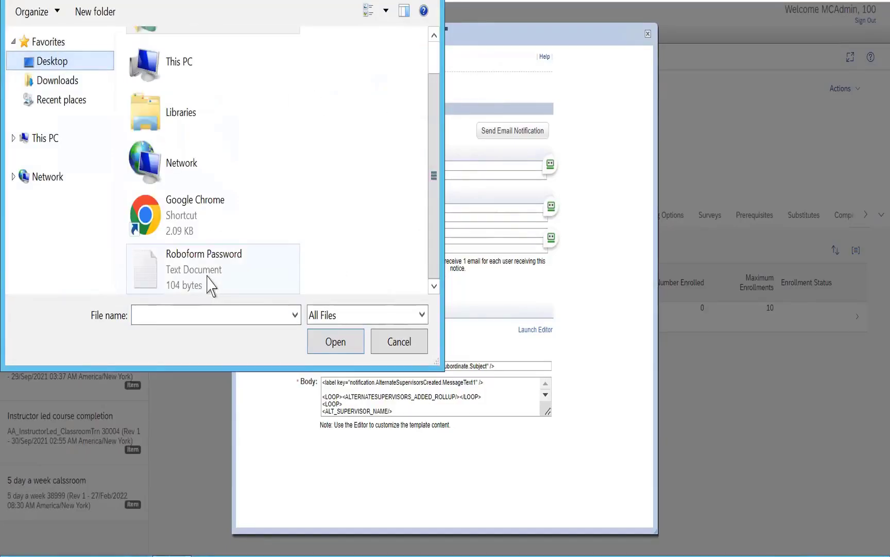